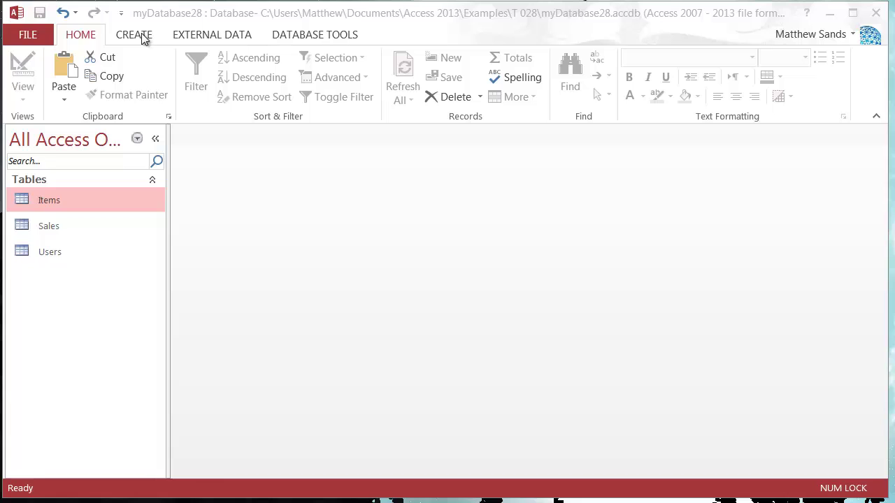
- Bring up the CREATE ribbon commands while browsing the Items, Sales and Users tables
{"action": "left_click", "coordinate": [106, 324]}
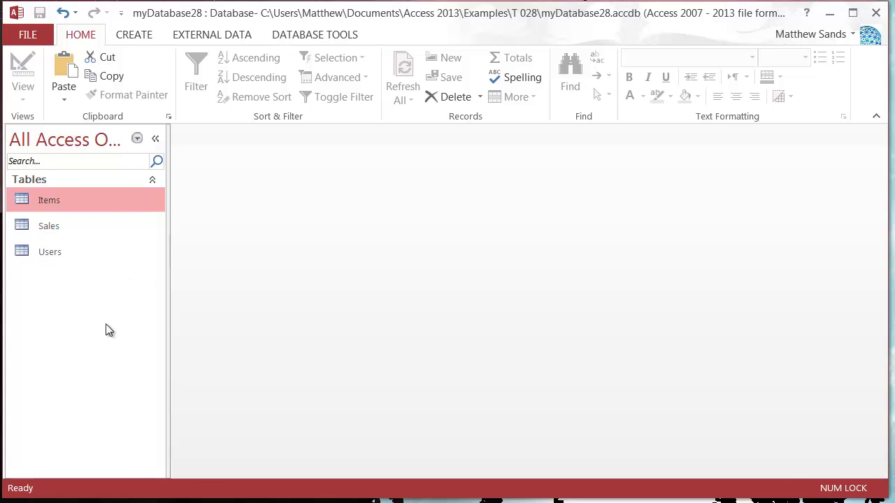
{"action": "left_click", "coordinate": [134, 34]}
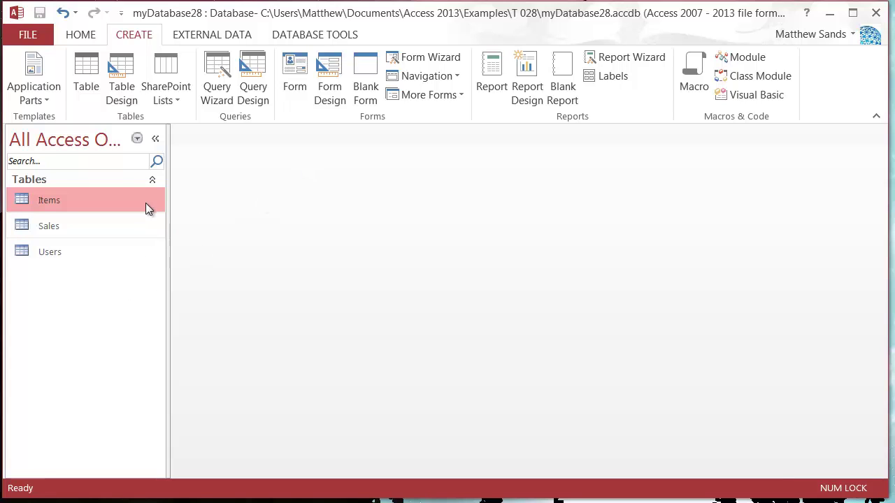
{"action": "left_click", "coordinate": [81, 253]}
{"action": "left_click", "coordinate": [105, 226]}
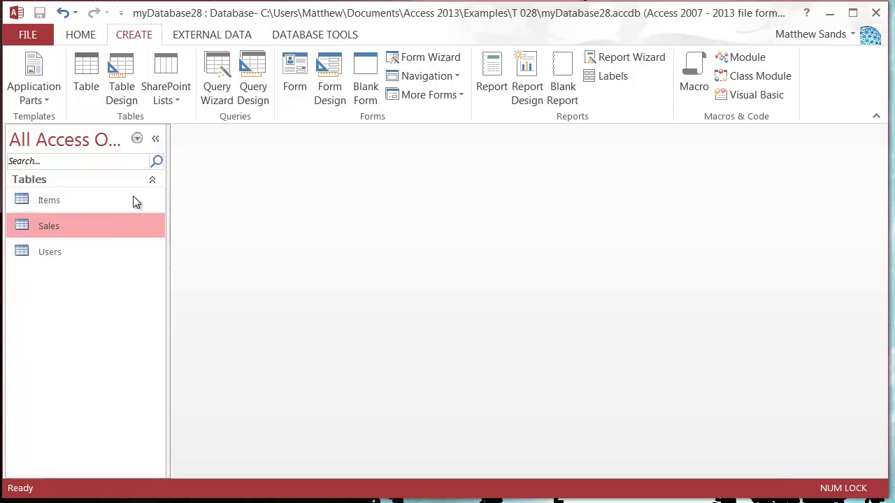
{"action": "left_click", "coordinate": [137, 184]}
{"action": "left_click", "coordinate": [137, 178]}
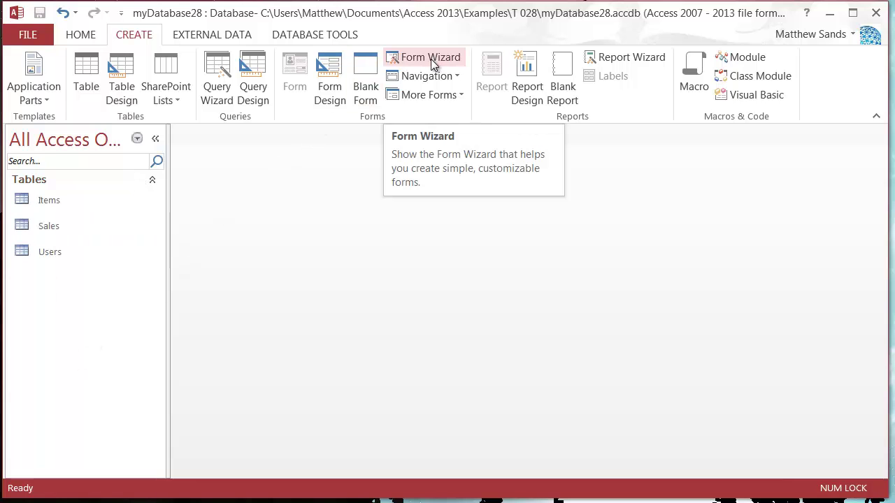
- Launch Form Wizard, move it lower, and keep Items as the source table
{"action": "left_click", "coordinate": [405, 58]}
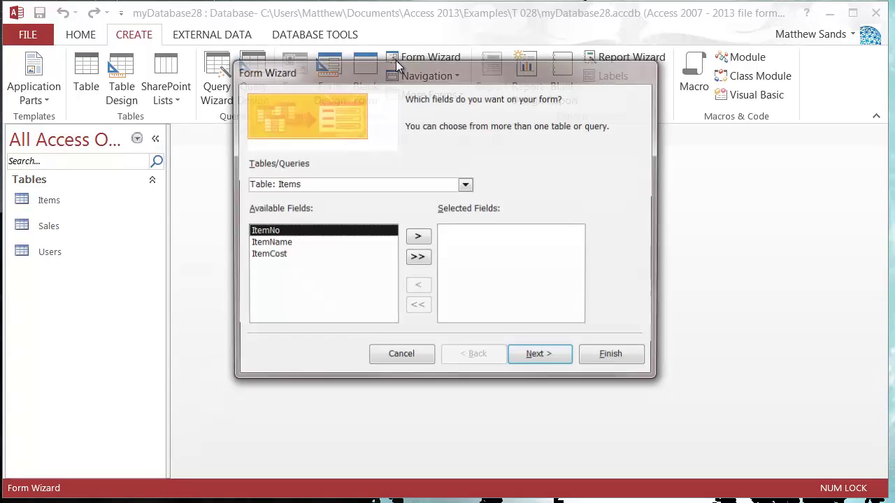
{"action": "left_click_drag", "start_coordinate": [401, 70], "coordinate": [382, 125]}
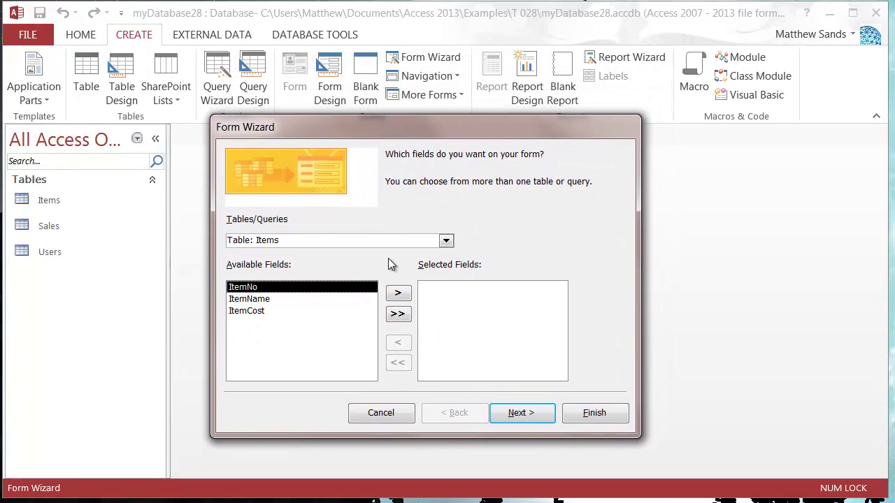
{"action": "left_click", "coordinate": [446, 240]}
{"action": "left_click", "coordinate": [445, 240]}
{"action": "left_click", "coordinate": [446, 239]}
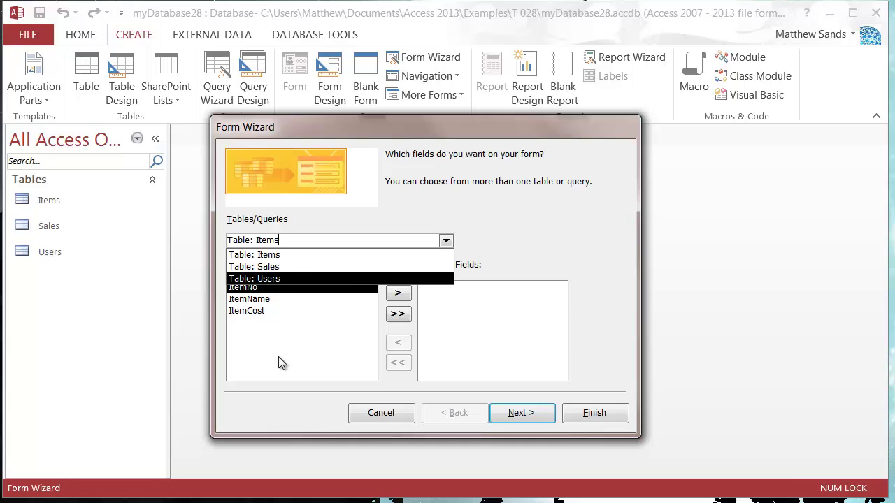
{"action": "left_click", "coordinate": [446, 241]}
- Try adding ItemName and ItemCost as form fields, then remove all chosen fields
{"action": "left_click", "coordinate": [277, 301]}
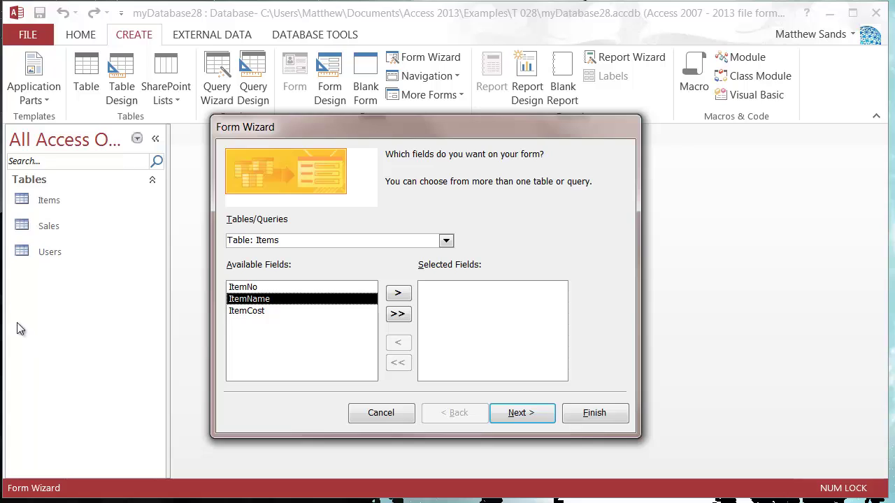
{"action": "left_click", "coordinate": [301, 310]}
{"action": "left_click", "coordinate": [276, 303]}
{"action": "left_click", "coordinate": [286, 310]}
{"action": "left_click", "coordinate": [280, 300]}
{"action": "left_click", "coordinate": [277, 310]}
{"action": "left_click", "coordinate": [275, 300]}
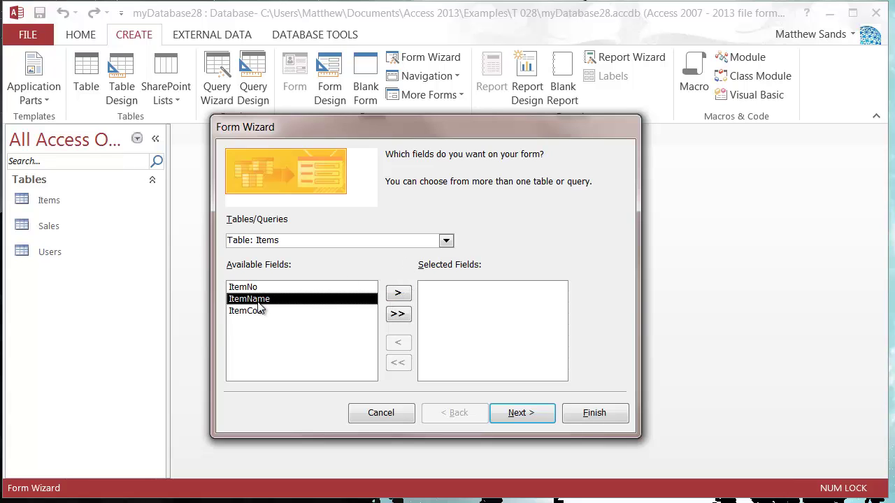
{"action": "left_click", "coordinate": [398, 294]}
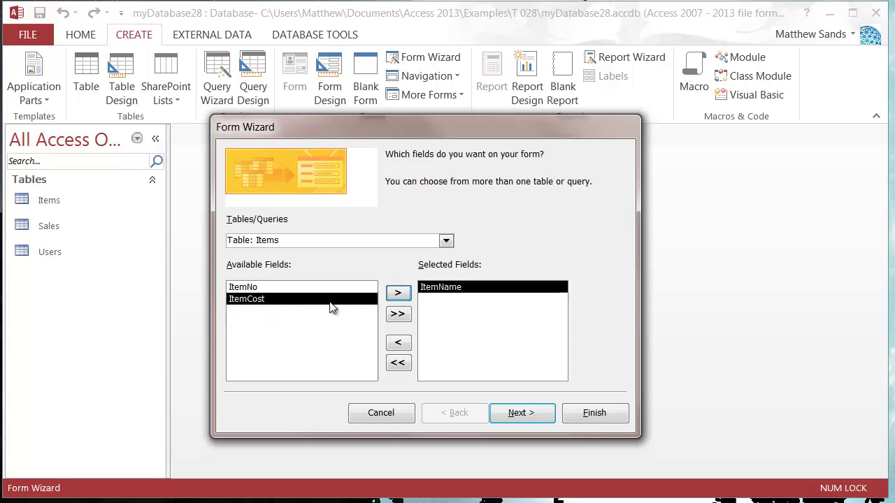
{"action": "left_click", "coordinate": [398, 294]}
{"action": "left_click", "coordinate": [460, 290]}
{"action": "left_click", "coordinate": [451, 300]}
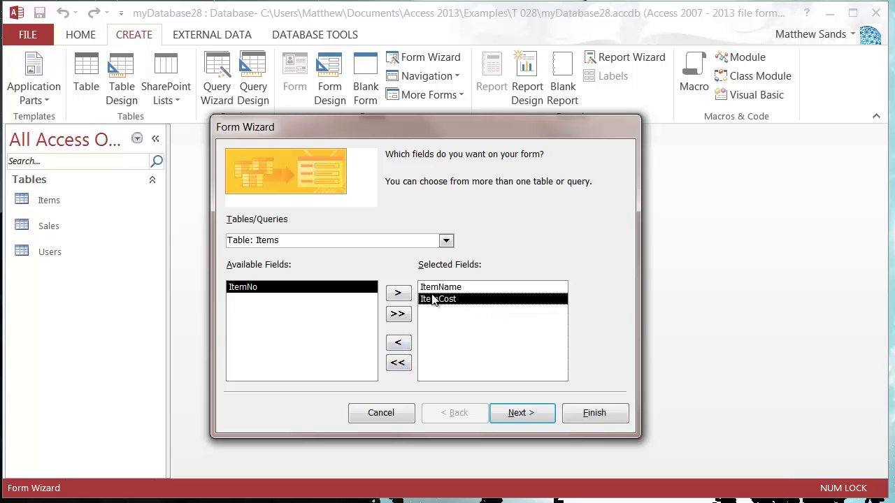
{"action": "left_click", "coordinate": [399, 363]}
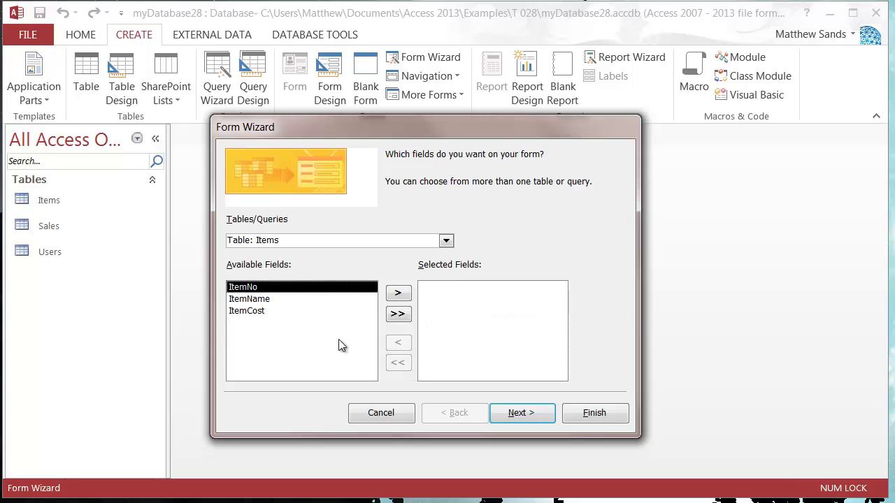
- Add ItemName and ItemCost from Items, then Quantity, ItemNo and Sale_Date from Sales
{"action": "left_click", "coordinate": [299, 300]}
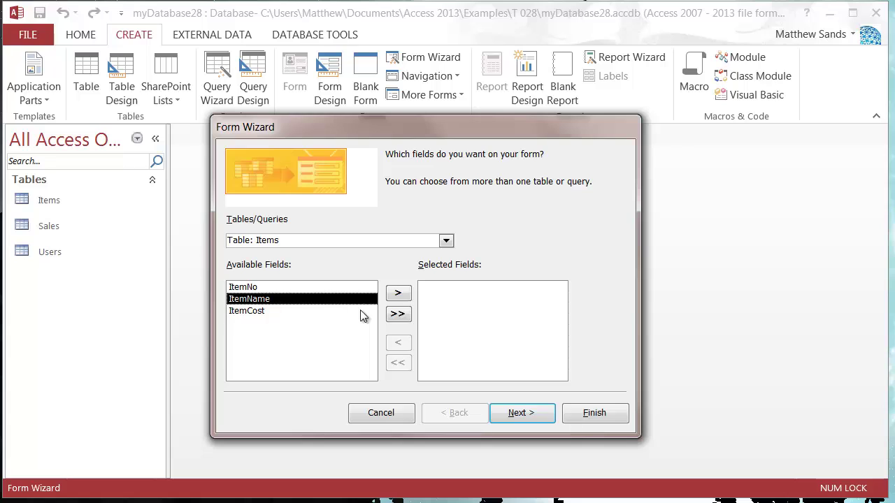
{"action": "left_click", "coordinate": [398, 293]}
{"action": "left_click", "coordinate": [399, 297]}
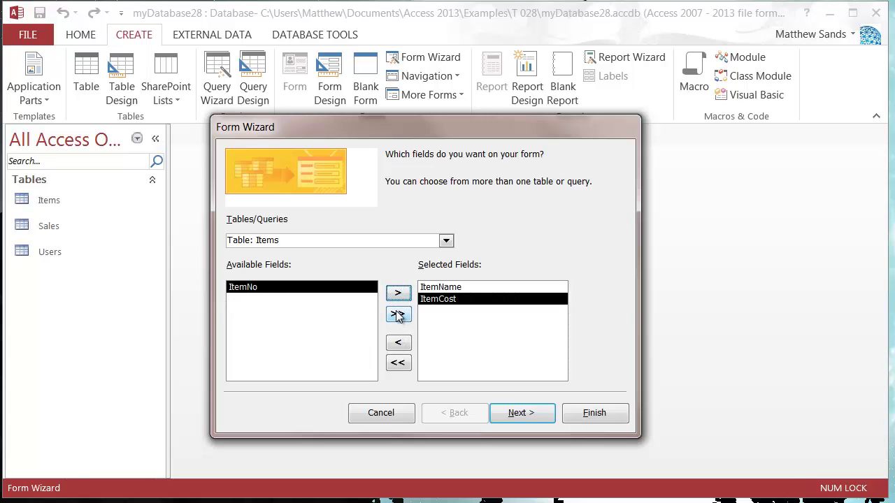
{"action": "left_click", "coordinate": [446, 240]}
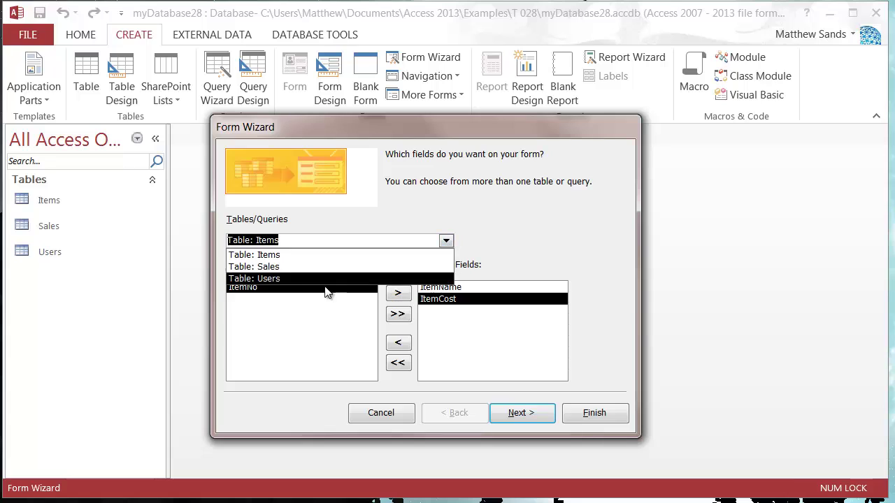
{"action": "left_click", "coordinate": [284, 269]}
{"action": "double_click", "coordinate": [256, 311]}
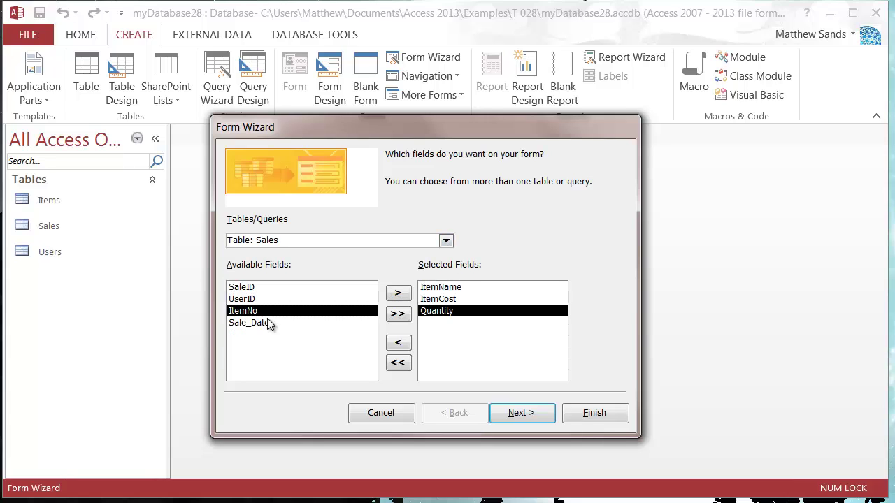
{"action": "double_click", "coordinate": [268, 314]}
{"action": "double_click", "coordinate": [263, 311]}
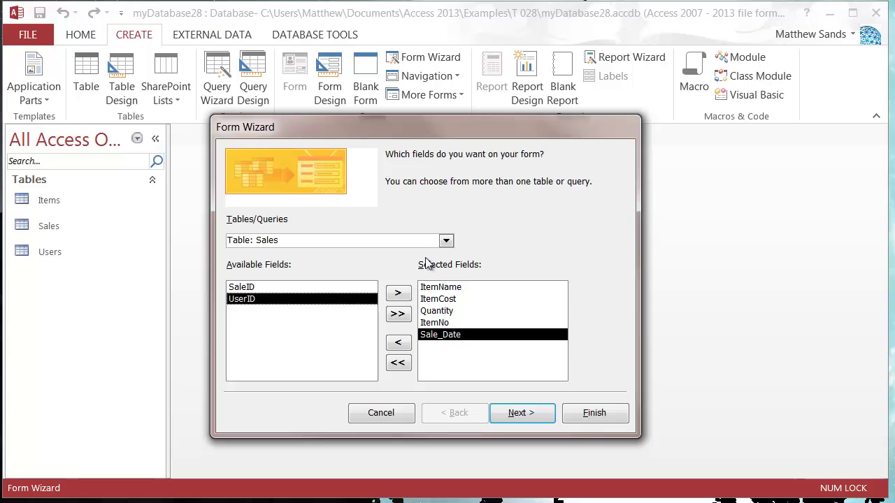
- Add UserName and UserAge from the Users table to the chosen fields
{"action": "left_click", "coordinate": [445, 240]}
{"action": "left_click", "coordinate": [273, 278]}
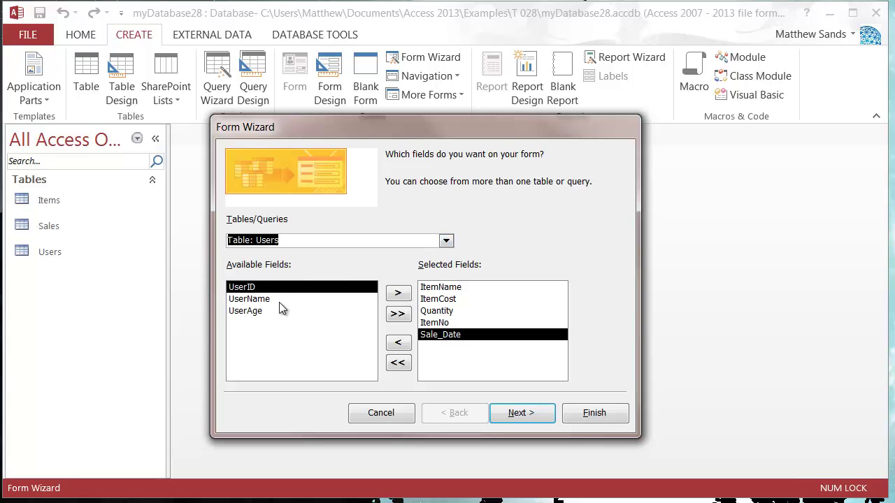
{"action": "double_click", "coordinate": [279, 301]}
{"action": "double_click", "coordinate": [265, 300]}
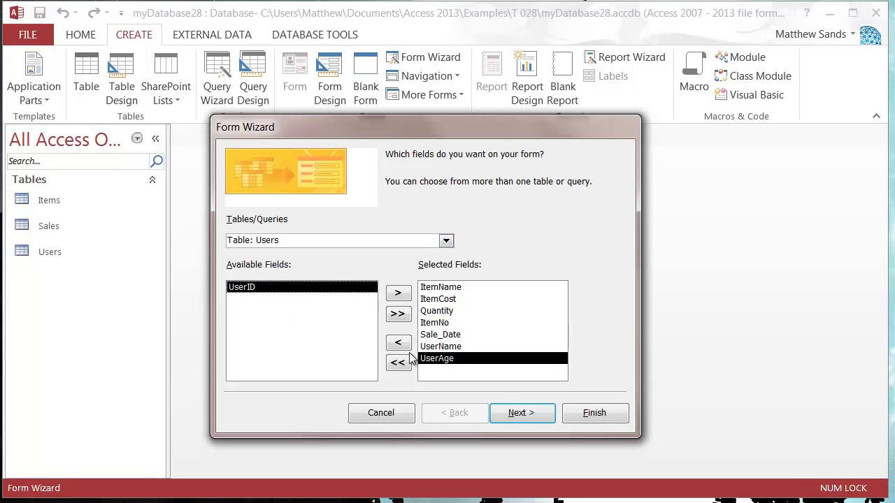
{"action": "left_click_drag", "start_coordinate": [465, 350], "coordinate": [460, 292]}
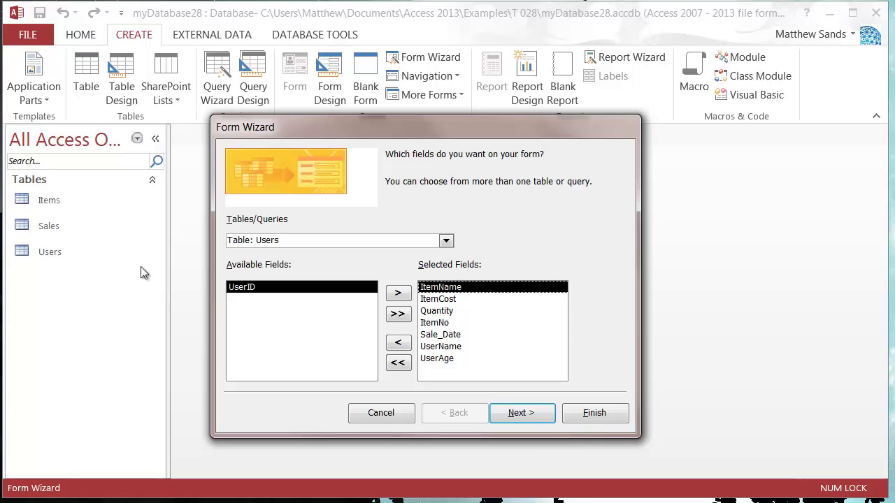
- Continue past the unrelated-tables warning into the Relationships window with its Show Table list
{"action": "left_click", "coordinate": [531, 419]}
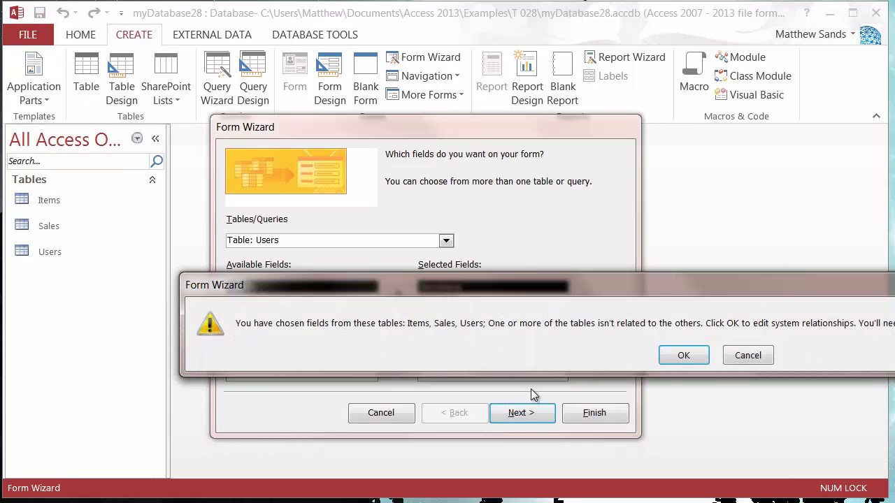
{"action": "left_click_drag", "start_coordinate": [561, 292], "coordinate": [483, 217]}
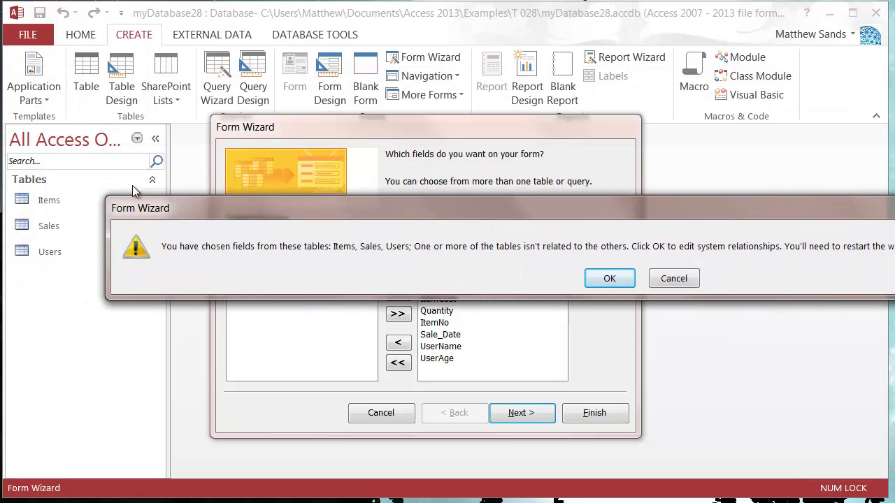
{"action": "left_click_drag", "start_coordinate": [192, 209], "coordinate": [195, 357]}
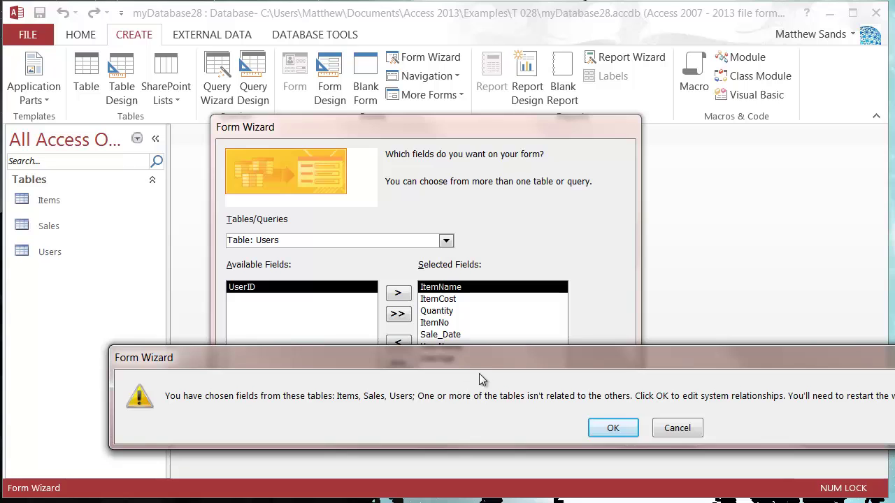
{"action": "left_click_drag", "start_coordinate": [479, 361], "coordinate": [470, 203]}
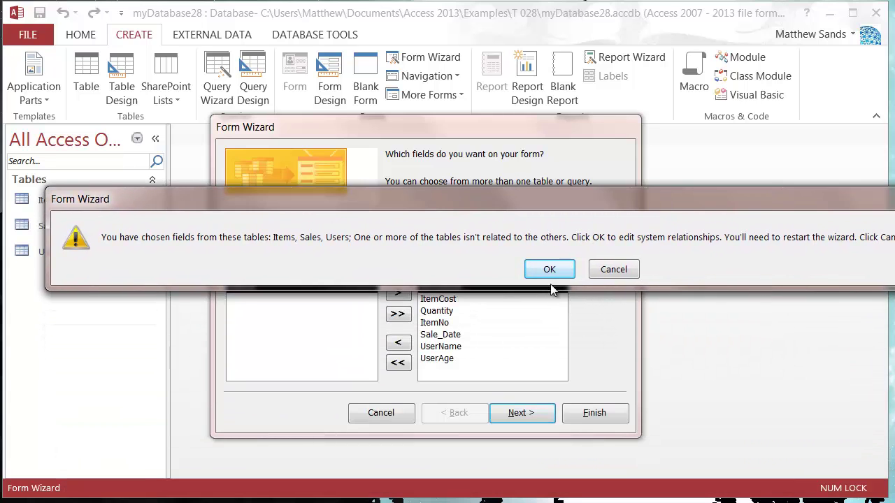
{"action": "left_click", "coordinate": [557, 274]}
{"action": "left_click_drag", "start_coordinate": [426, 85], "coordinate": [335, 134]}
- Relate Sales.ItemNo to Items.ItemNo, then close Relationships and save the layout
{"action": "left_click", "coordinate": [449, 391]}
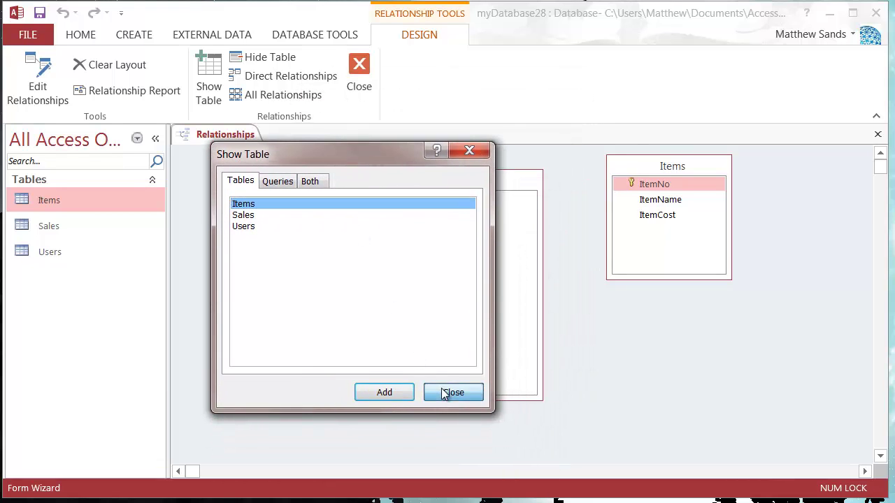
{"action": "mouse_move", "coordinate": [677, 170]}
{"action": "left_mouse_down"}
{"action": "mouse_move", "coordinate": [653, 170]}
{"action": "mouse_move", "coordinate": [675, 172]}
{"action": "left_mouse_up"}
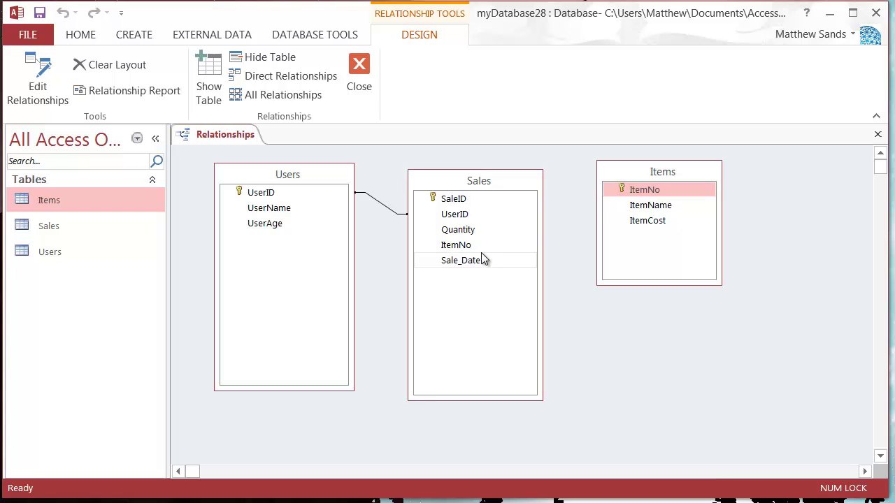
{"action": "left_click_drag", "start_coordinate": [470, 246], "coordinate": [644, 191]}
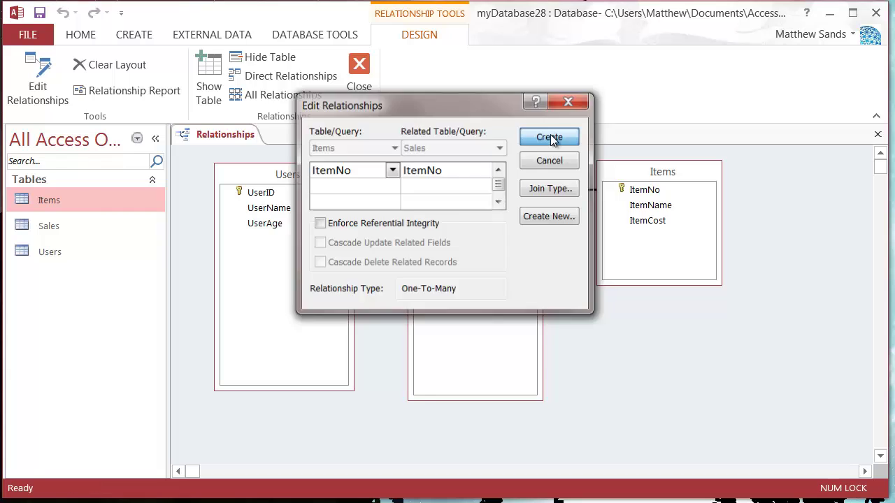
{"action": "left_click", "coordinate": [552, 137]}
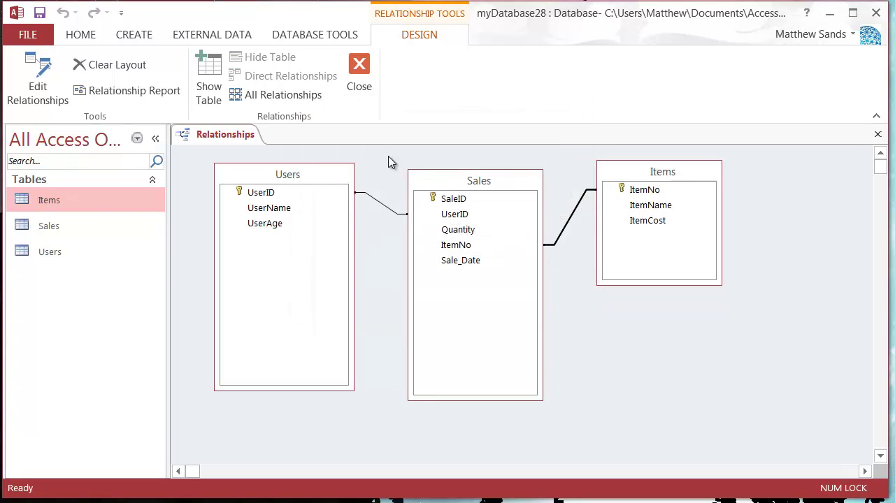
{"action": "left_click", "coordinate": [358, 77]}
{"action": "left_click", "coordinate": [654, 354]}
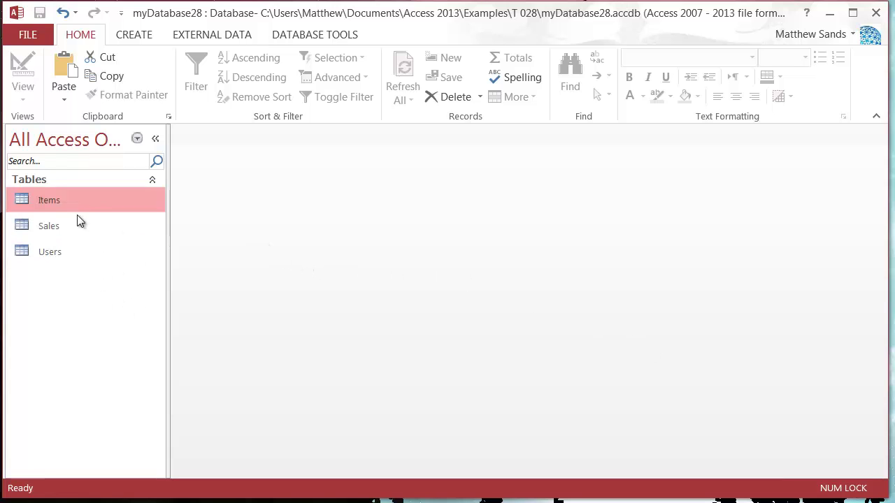
- Restart Form Wizard and add ItemName, ItemCost and all Sales fields
{"action": "left_click", "coordinate": [134, 35]}
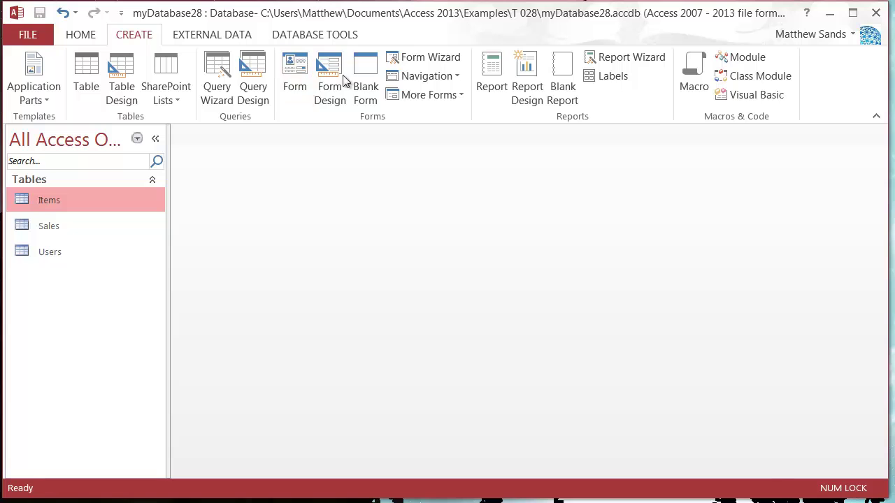
{"action": "left_click", "coordinate": [405, 57]}
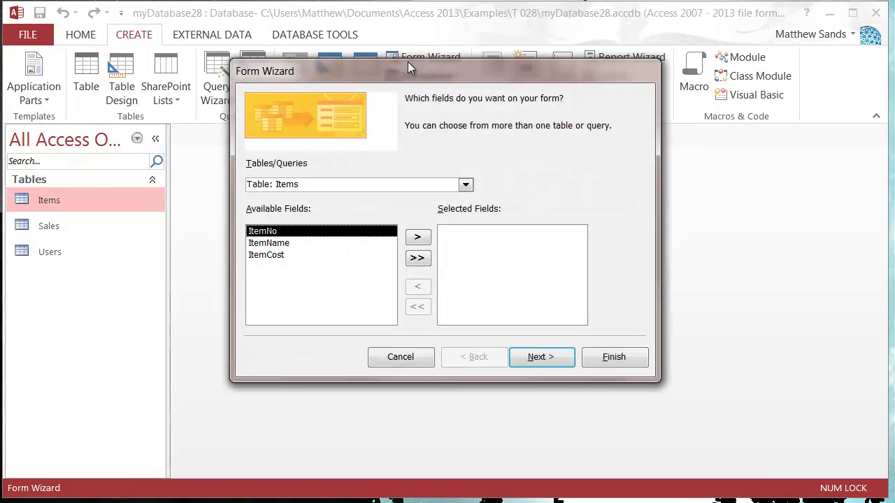
{"action": "double_click", "coordinate": [304, 245]}
{"action": "double_click", "coordinate": [303, 245]}
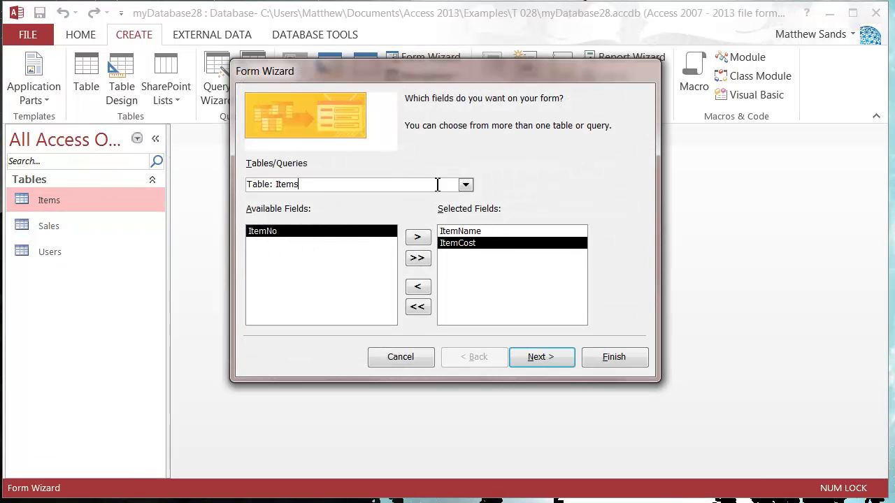
{"action": "left_click", "coordinate": [465, 185]}
{"action": "left_click", "coordinate": [334, 210]}
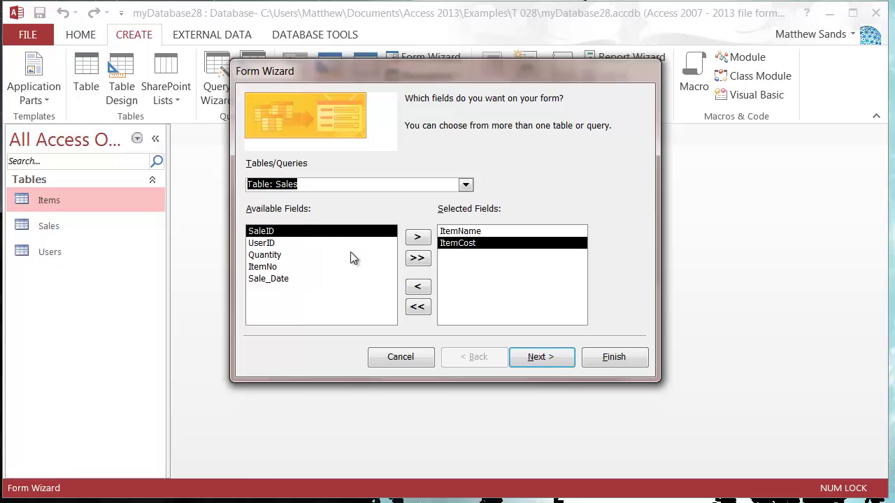
{"action": "left_click", "coordinate": [417, 258]}
- Add UserName and UserAge from Users and advance to the view-data step
{"action": "left_click", "coordinate": [465, 184]}
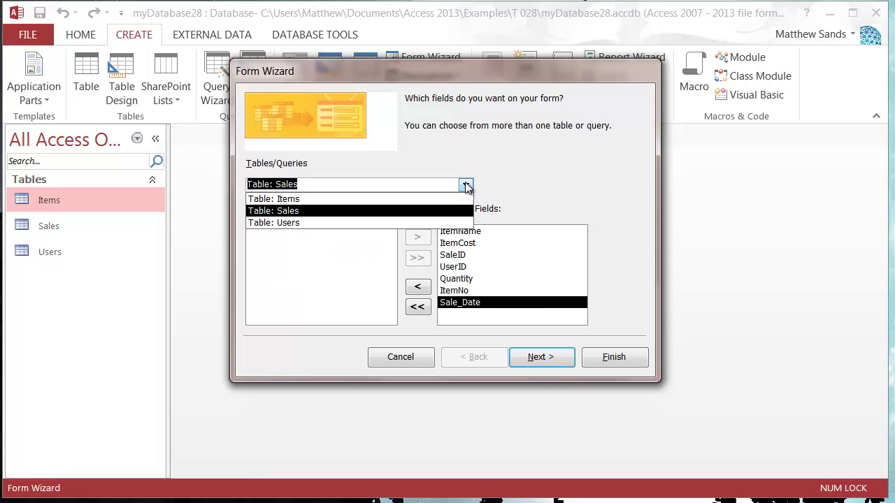
{"action": "left_click", "coordinate": [402, 191]}
{"action": "left_click", "coordinate": [465, 184]}
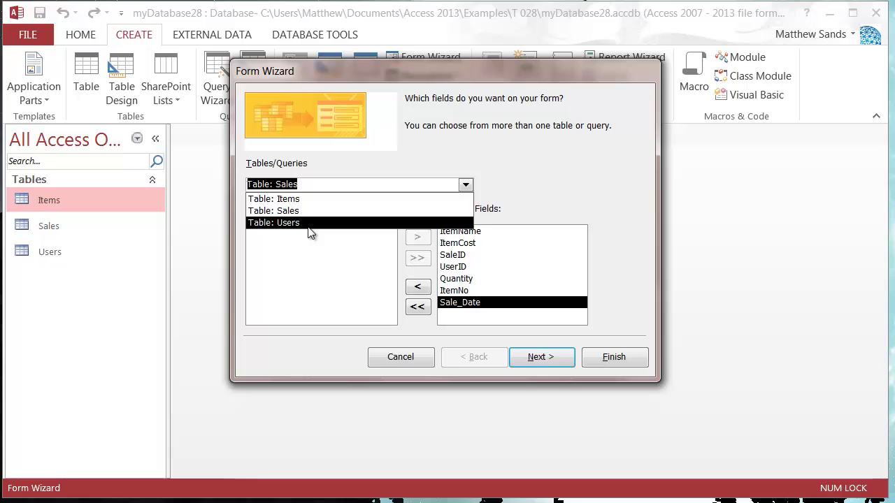
{"action": "left_click", "coordinate": [309, 225]}
{"action": "double_click", "coordinate": [289, 244]}
{"action": "double_click", "coordinate": [287, 245]}
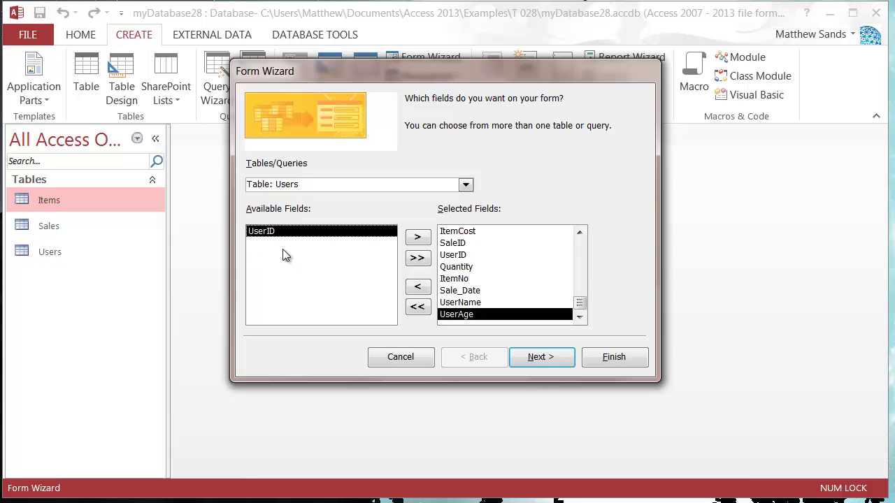
{"action": "left_click", "coordinate": [553, 362]}
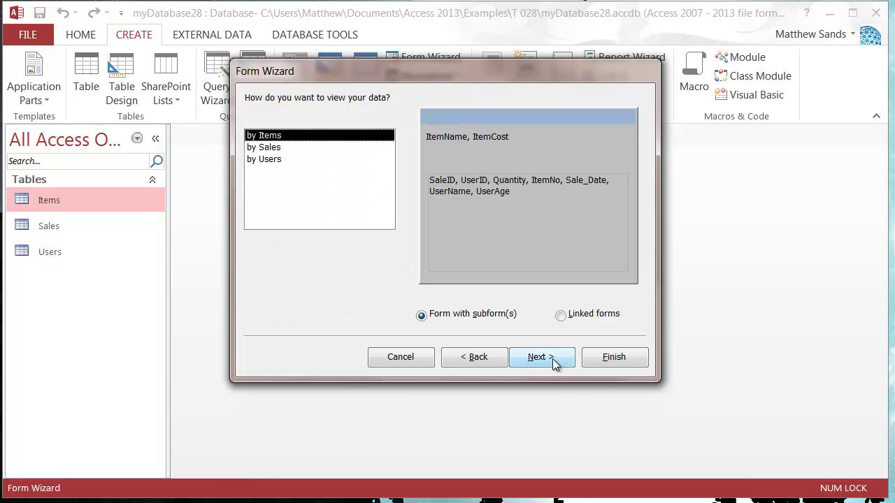
- Organise the data by Sales as a single form, keep Columnar and title Sales, and finish
{"action": "left_click", "coordinate": [270, 148]}
{"action": "left_click", "coordinate": [275, 140]}
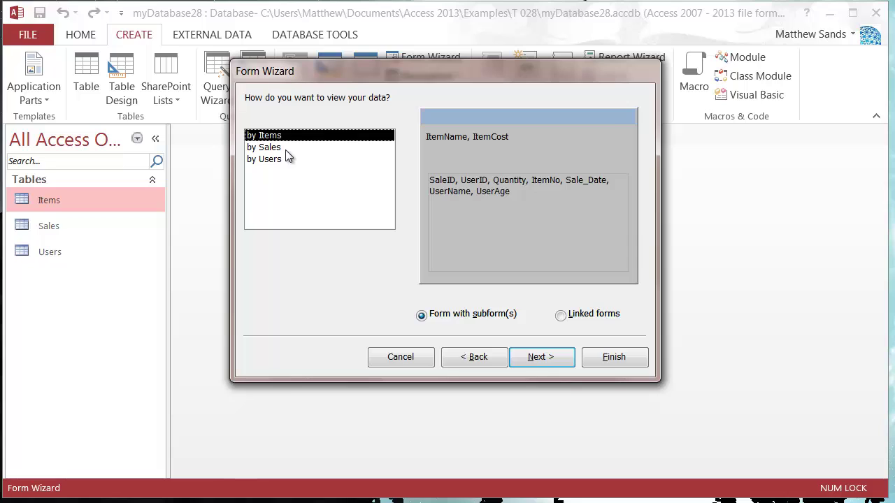
{"action": "left_click", "coordinate": [286, 149]}
{"action": "left_click", "coordinate": [288, 159]}
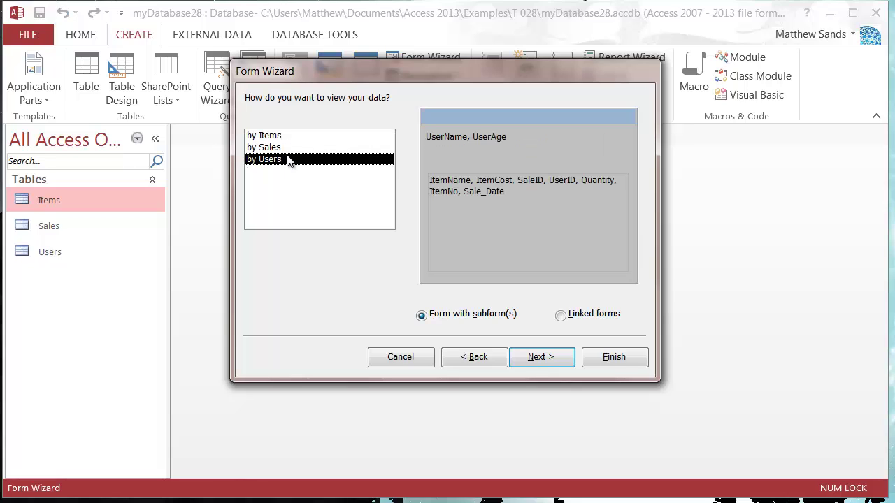
{"action": "left_click", "coordinate": [287, 148]}
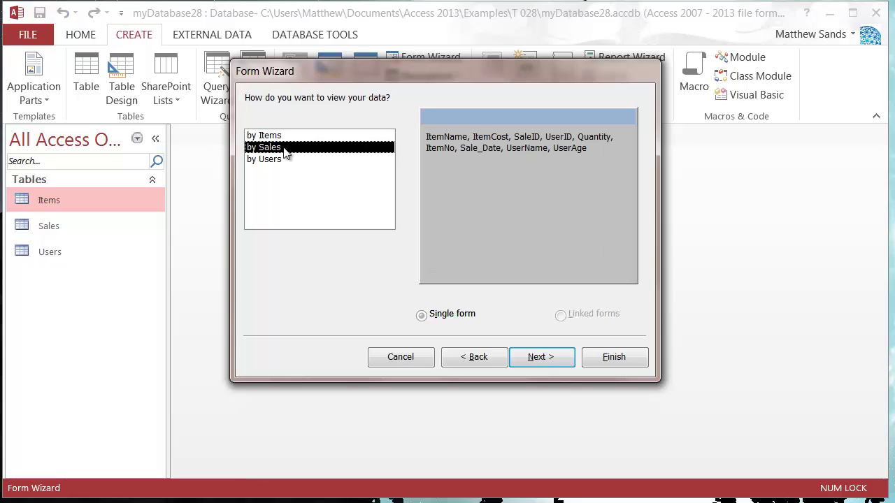
{"action": "left_click", "coordinate": [540, 360]}
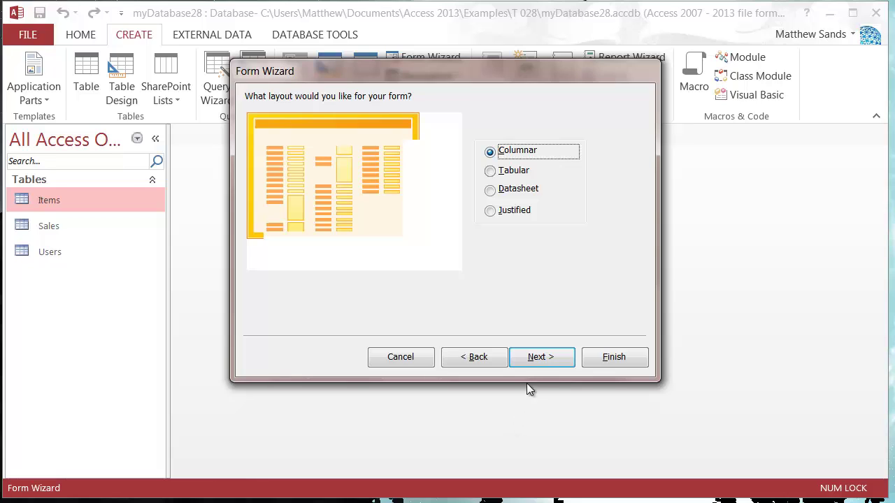
{"action": "left_click", "coordinate": [536, 356]}
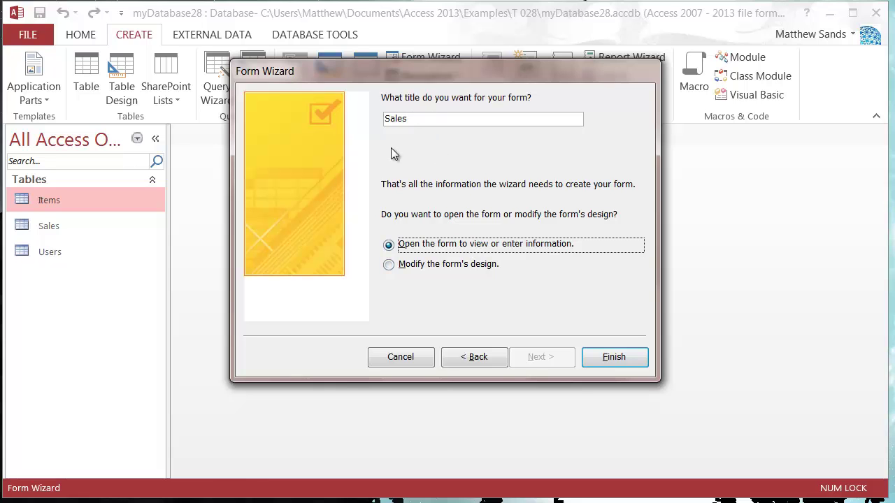
{"action": "left_click", "coordinate": [595, 358]}
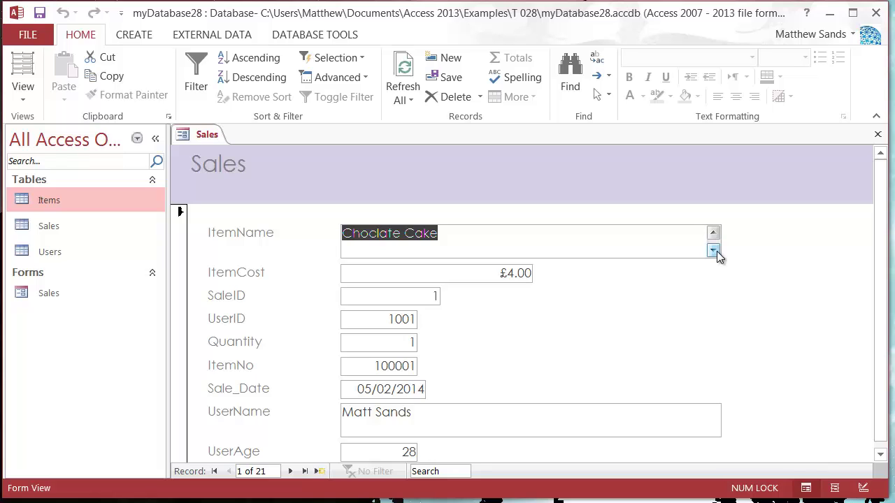
- Inspect the ItemName and ItemCost values of the Choclate Cake record, then bring up the View choices
{"action": "left_click", "coordinate": [483, 248]}
{"action": "left_click", "coordinate": [434, 272]}
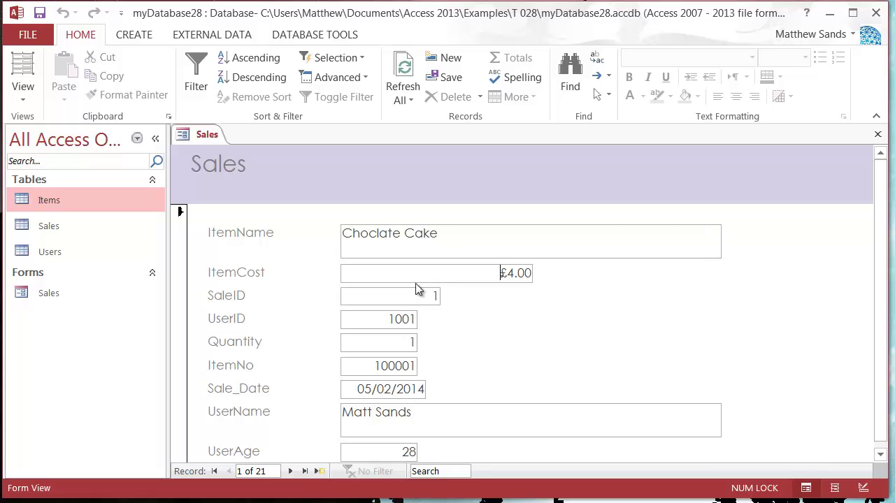
{"action": "left_click_drag", "start_coordinate": [448, 276], "coordinate": [556, 261]}
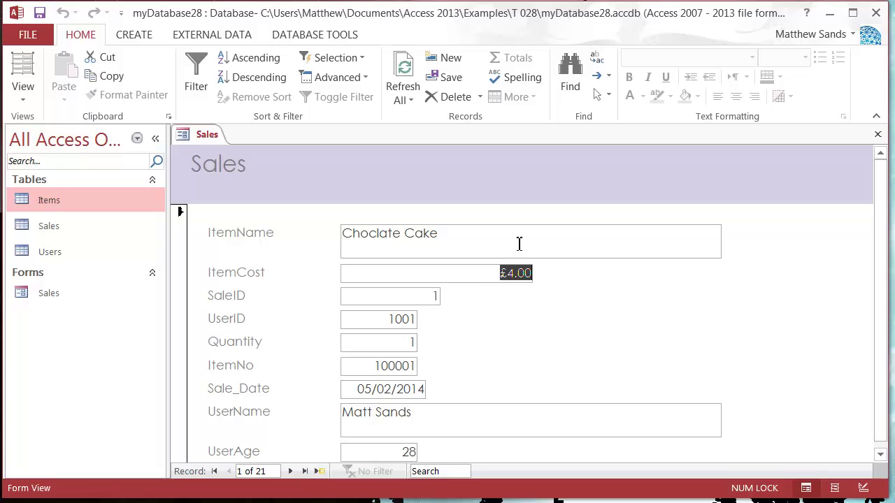
{"action": "left_click", "coordinate": [455, 256]}
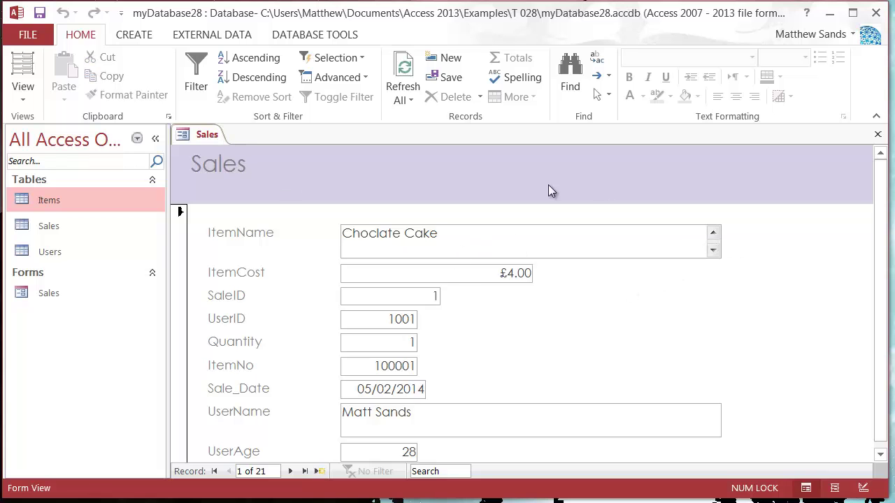
{"action": "left_click", "coordinate": [23, 93]}
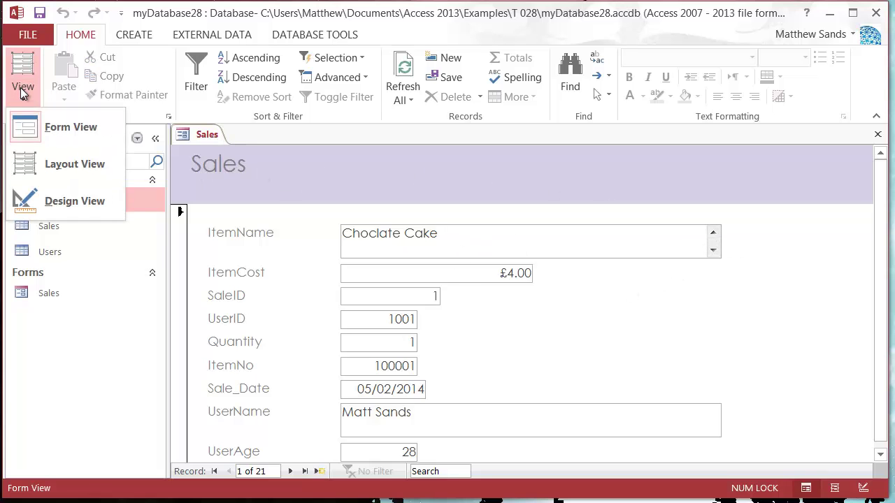
- Switch to Layout View, close the Field List and delete the Sales title header
{"action": "left_click", "coordinate": [70, 182]}
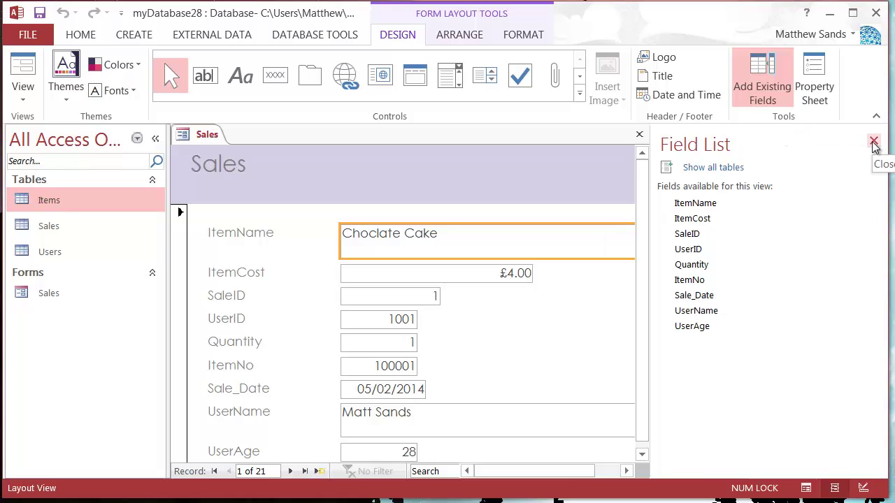
{"action": "left_click", "coordinate": [874, 142]}
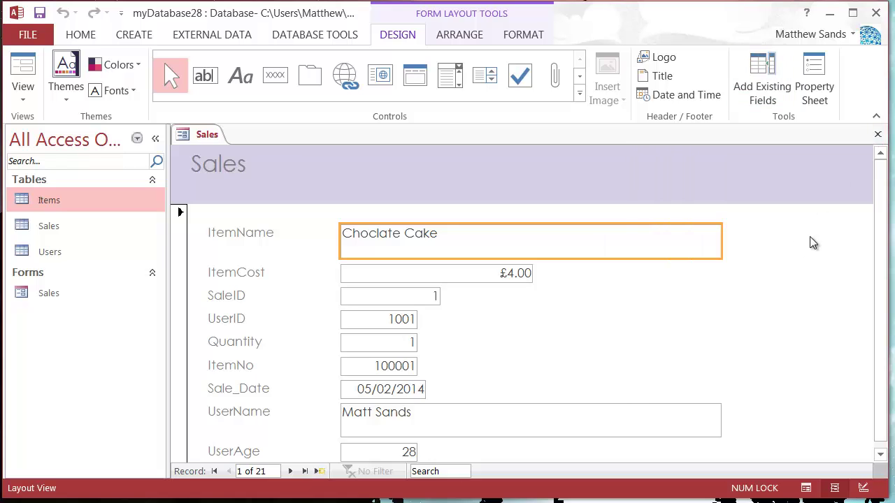
{"action": "left_click", "coordinate": [725, 247]}
{"action": "left_click", "coordinate": [189, 160]}
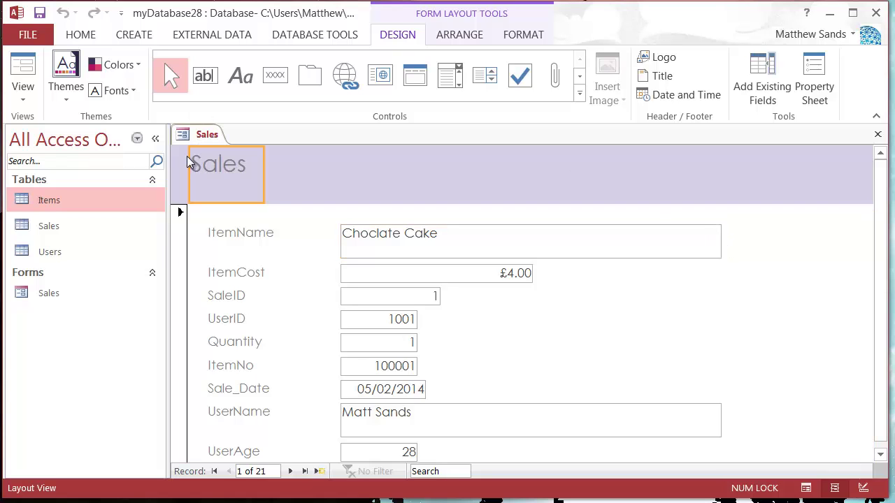
{"action": "left_click", "coordinate": [196, 156]}
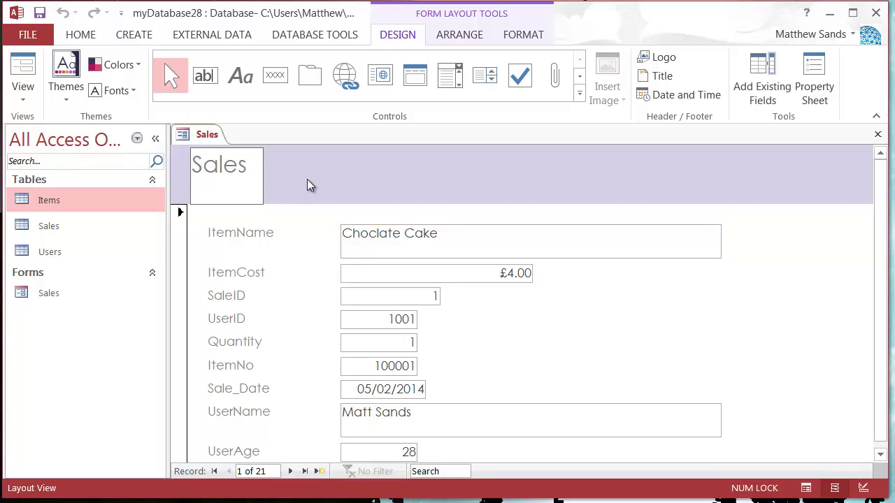
{"action": "left_click", "coordinate": [233, 163]}
{"action": "key", "text": "Delete"}
- Narrow the ItemName and UserName boxes and shrink both to single-line height
{"action": "left_click", "coordinate": [670, 187]}
{"action": "left_click_drag", "start_coordinate": [720, 176], "coordinate": [539, 179]}
{"action": "left_click", "coordinate": [654, 361]}
{"action": "left_click_drag", "start_coordinate": [665, 357], "coordinate": [549, 357]}
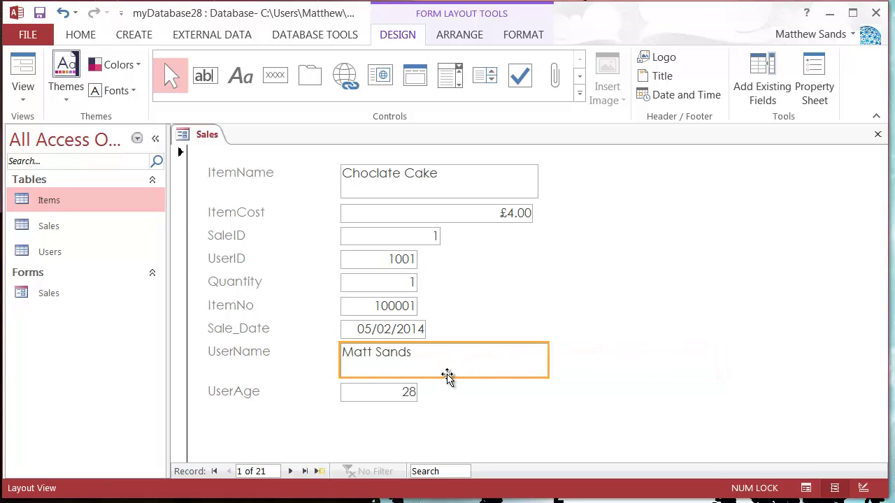
{"action": "left_click_drag", "start_coordinate": [448, 376], "coordinate": [454, 363]}
{"action": "left_click", "coordinate": [476, 193]}
{"action": "left_click_drag", "start_coordinate": [458, 198], "coordinate": [470, 185]}
{"action": "left_click", "coordinate": [589, 399]}
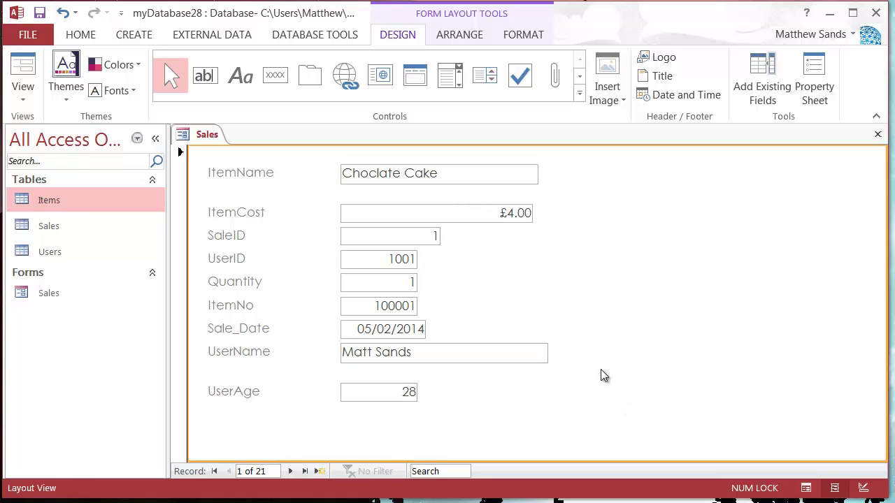
{"action": "left_click", "coordinate": [217, 210]}
{"action": "left_click", "coordinate": [417, 353], "text": "shift"}
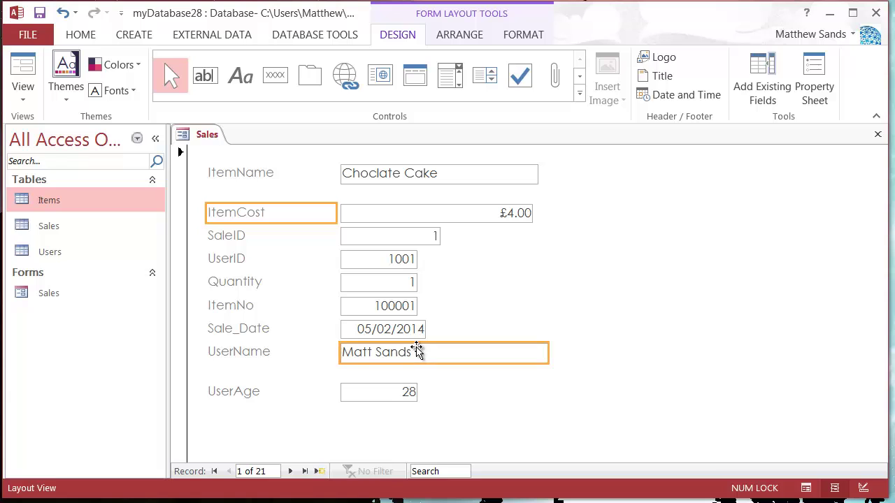
{"action": "left_click", "coordinate": [614, 293]}
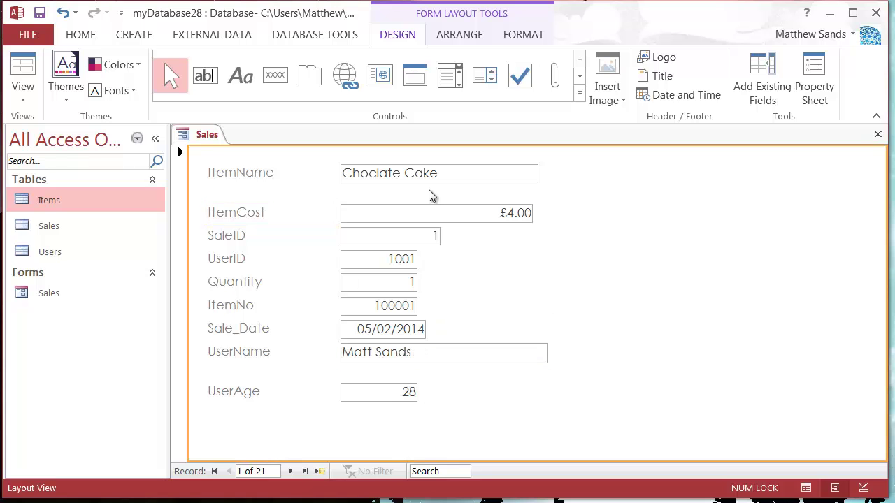
- Close the Sales form tab, then reopen Sales from the Navigation Pane's Forms list
{"action": "right_click", "coordinate": [214, 142]}
{"action": "left_click", "coordinate": [230, 148]}
{"action": "right_click", "coordinate": [206, 140]}
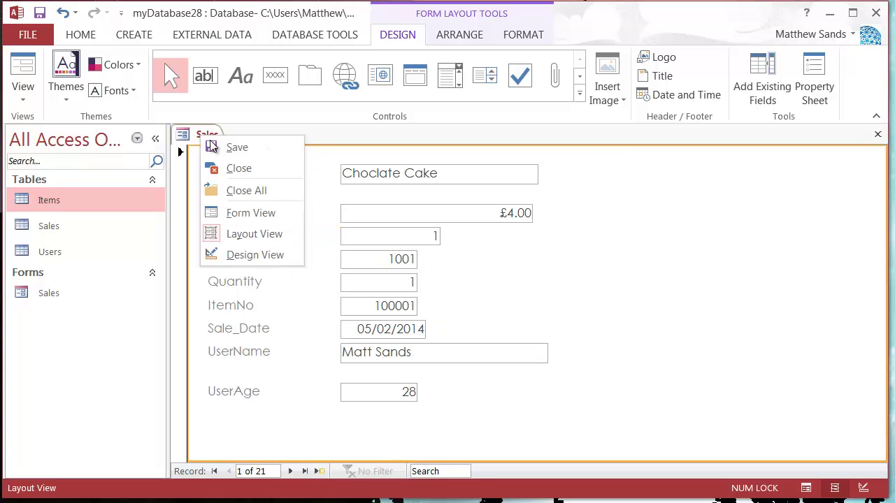
{"action": "left_click", "coordinate": [241, 170]}
{"action": "double_click", "coordinate": [74, 292]}
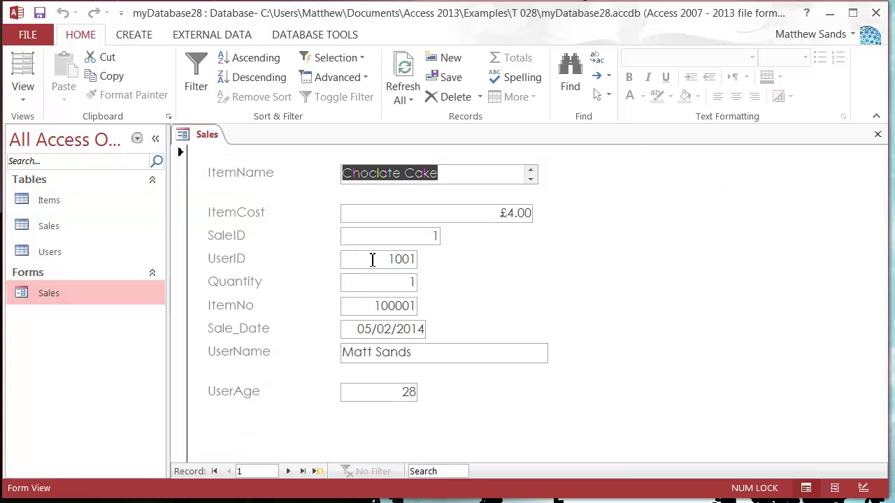